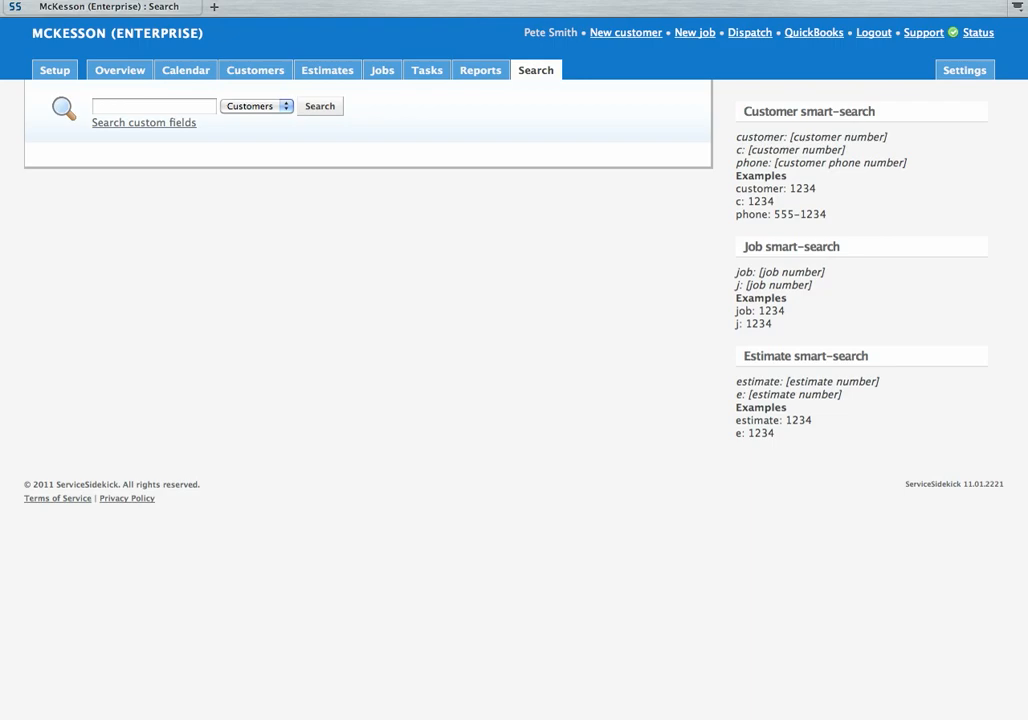
Step: Open a blank 'Create a new customer' form from the New customer link in the header
click(626, 33)
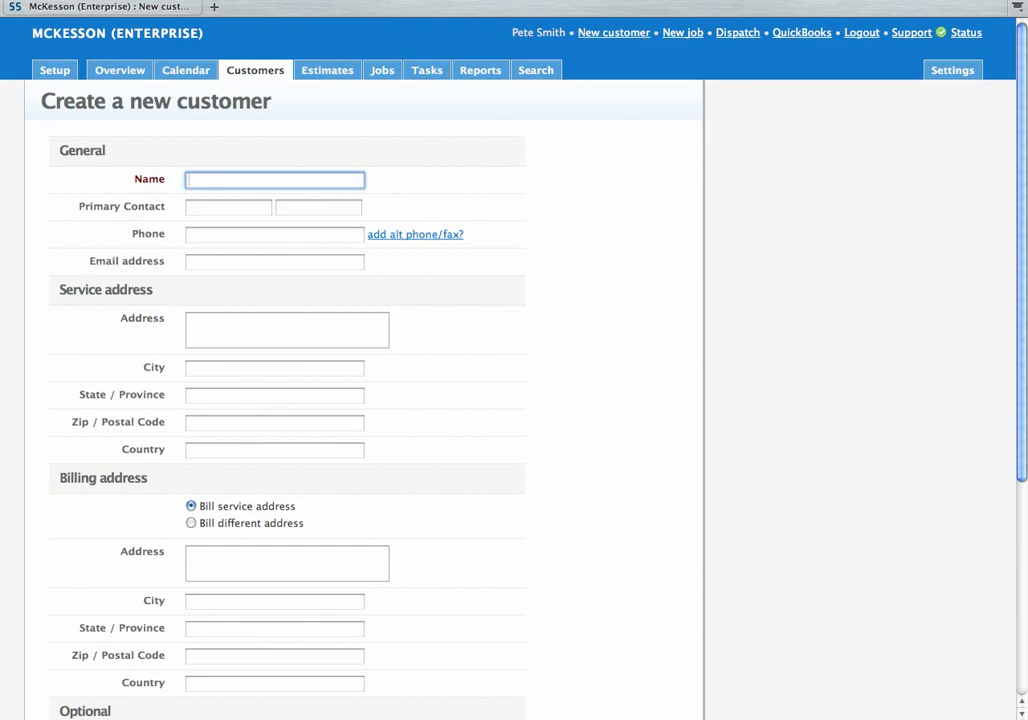
Step: Enter the customer's surname and accept the autocomplete suggestion, filling the contact's first and last name
text(sooner)
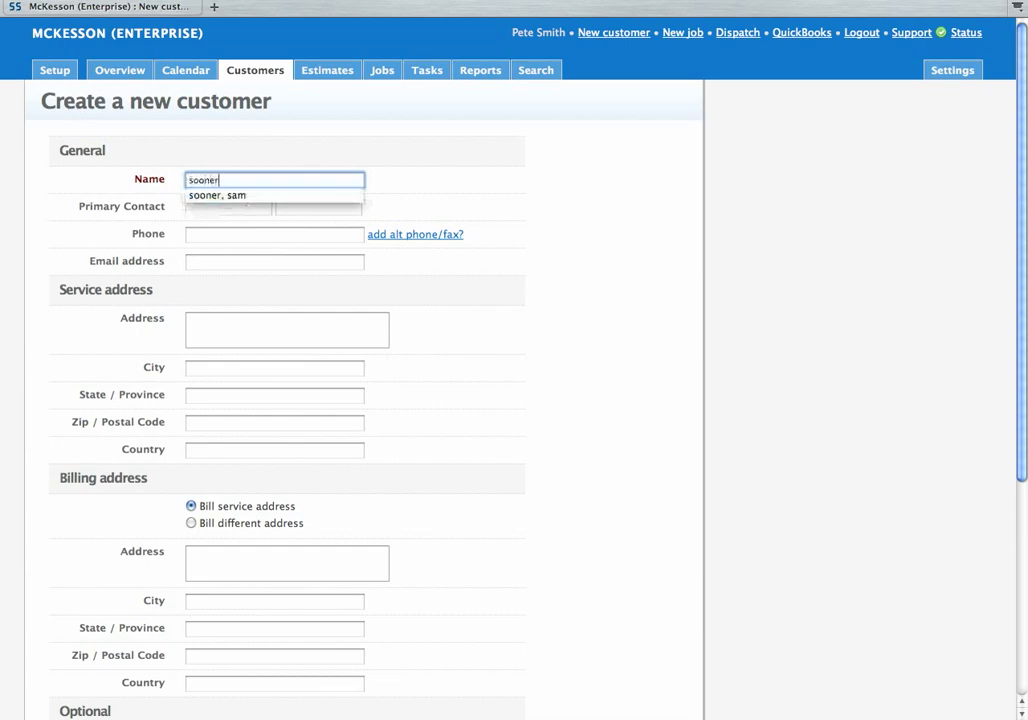
key(Down)
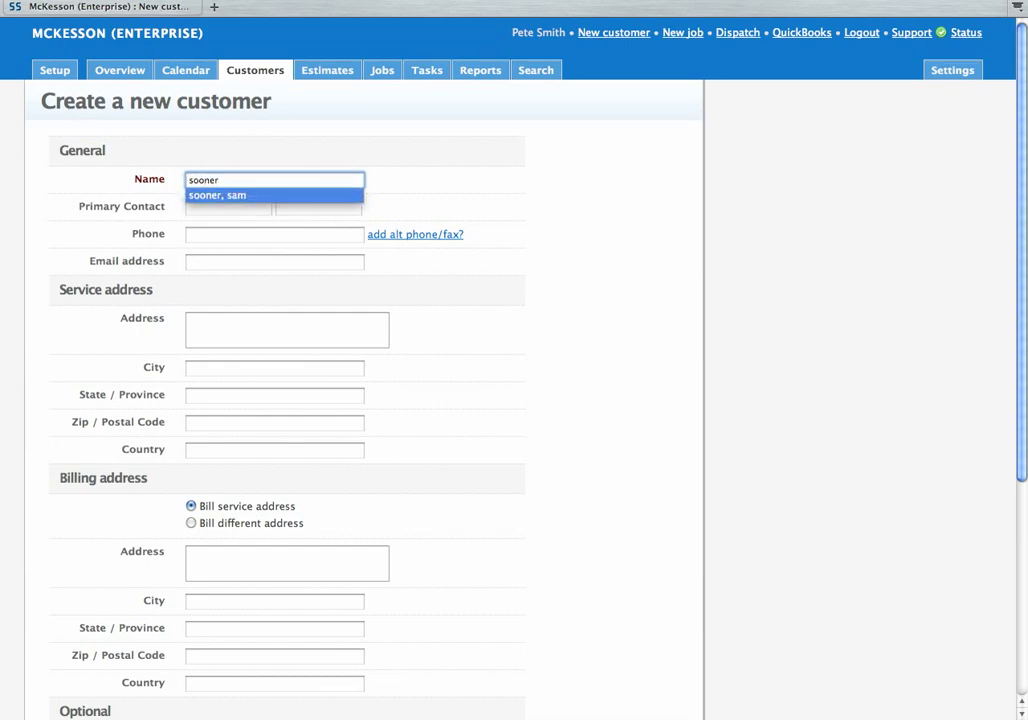
key(Return)
key(Tab)
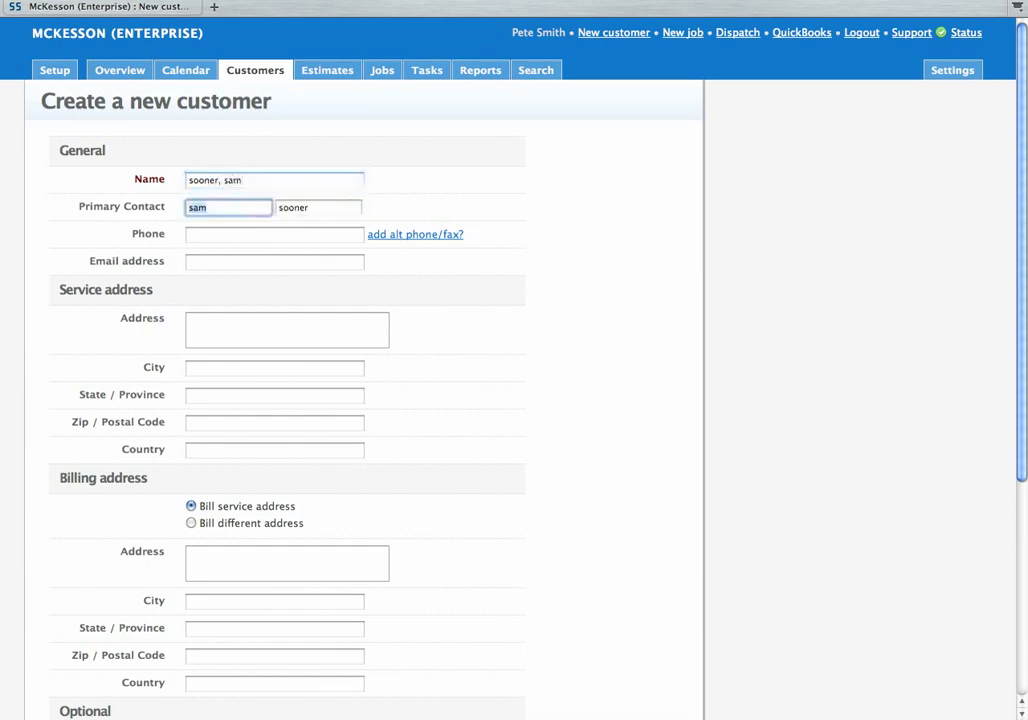
key(Tab)
key(Tab)
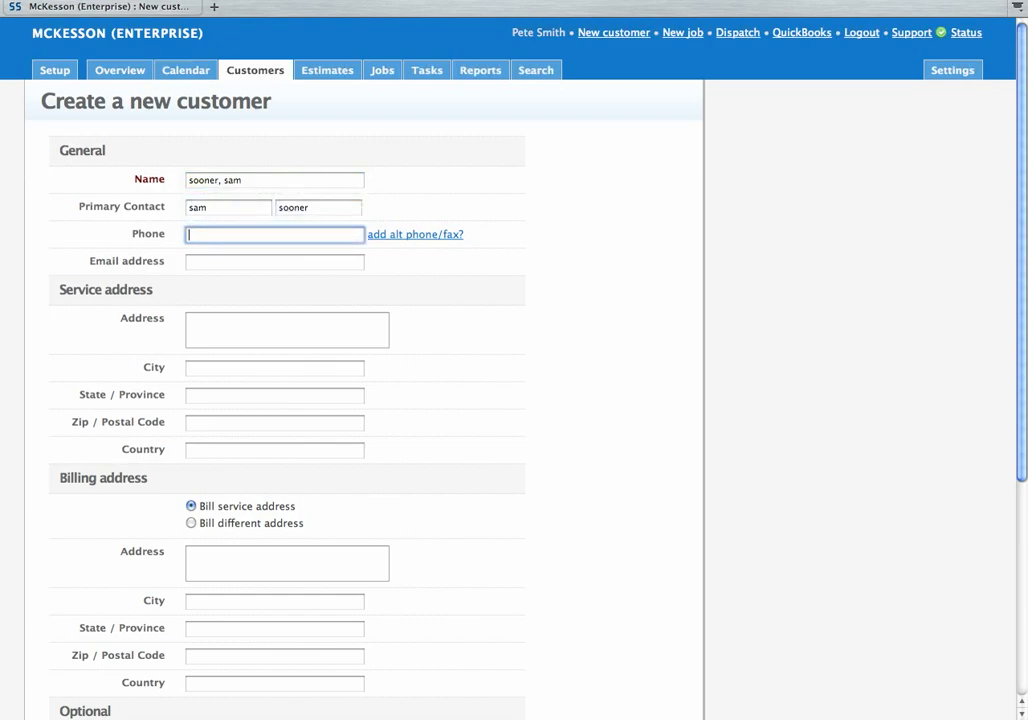
key(Tab)
key(Tab)
key(Tab)
key(Tab)
key(Tab)
key(Tab)
key(Tab)
key(Tab)
key(Tab)
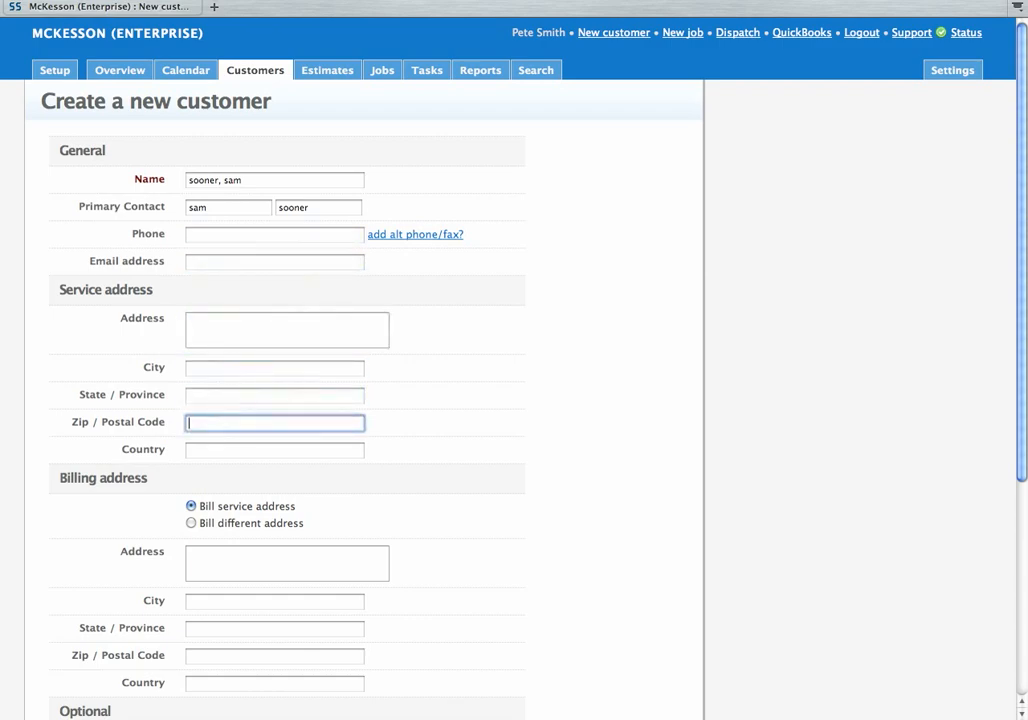
key(Tab)
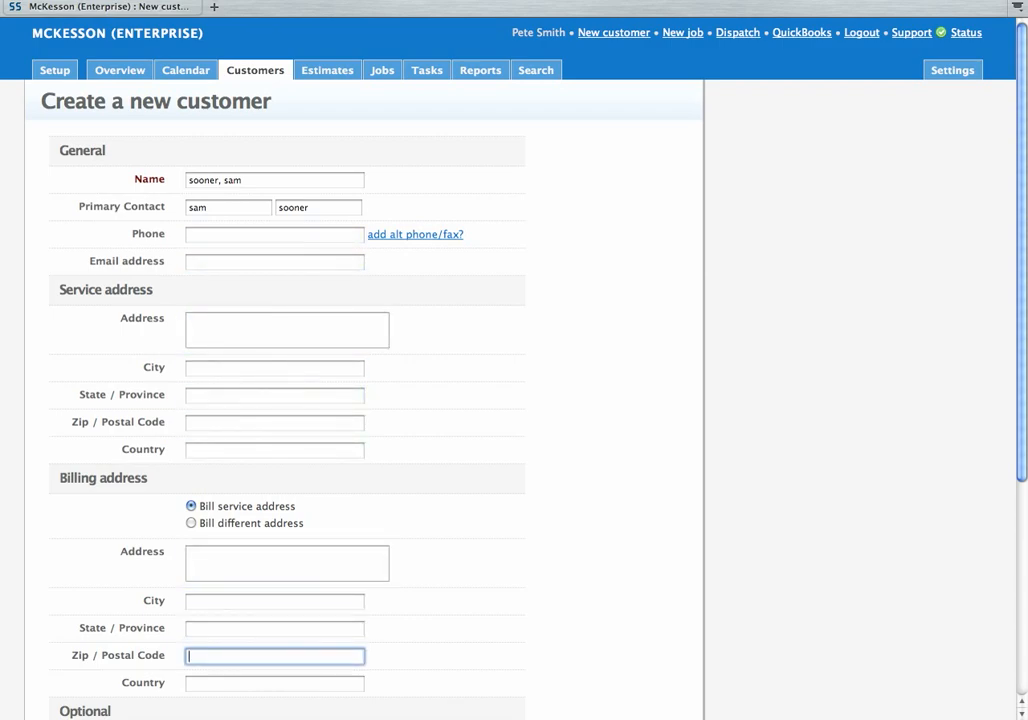
Step: Fill in the customer's phone number from its autocomplete suggestion, trying home and cell labels
click(274, 235)
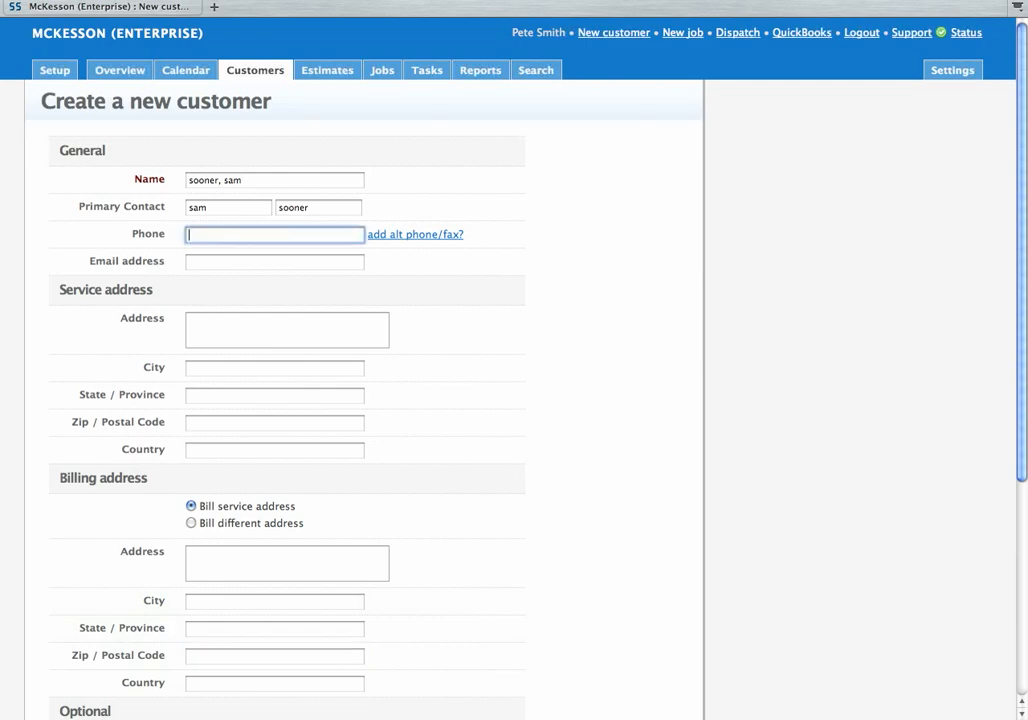
text(345)
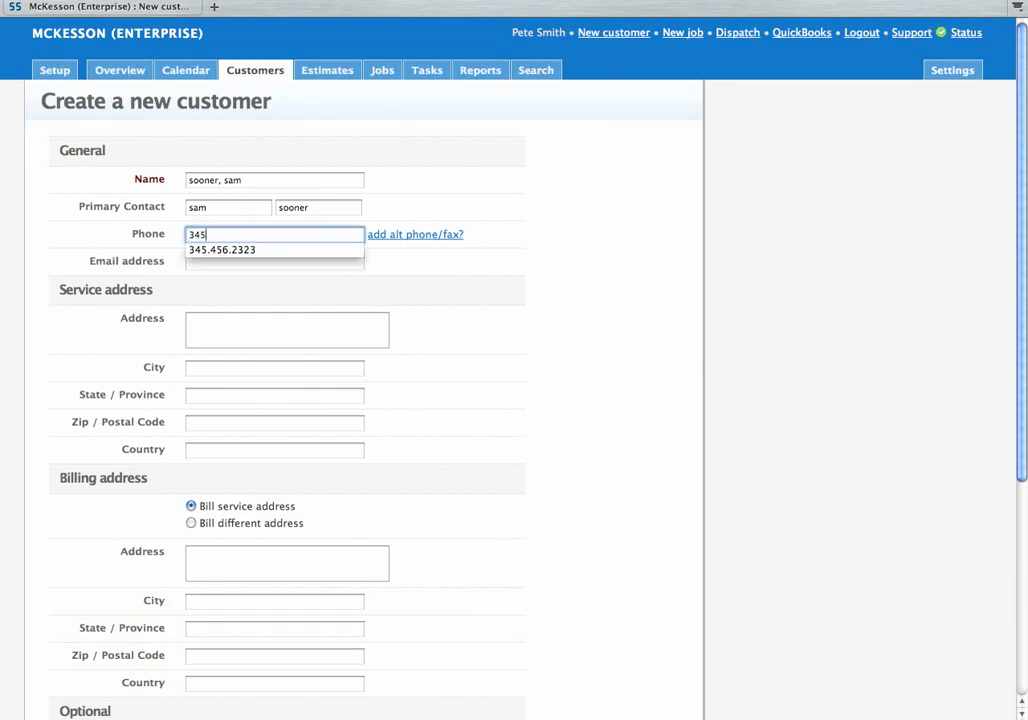
key(Down)
key(Return)
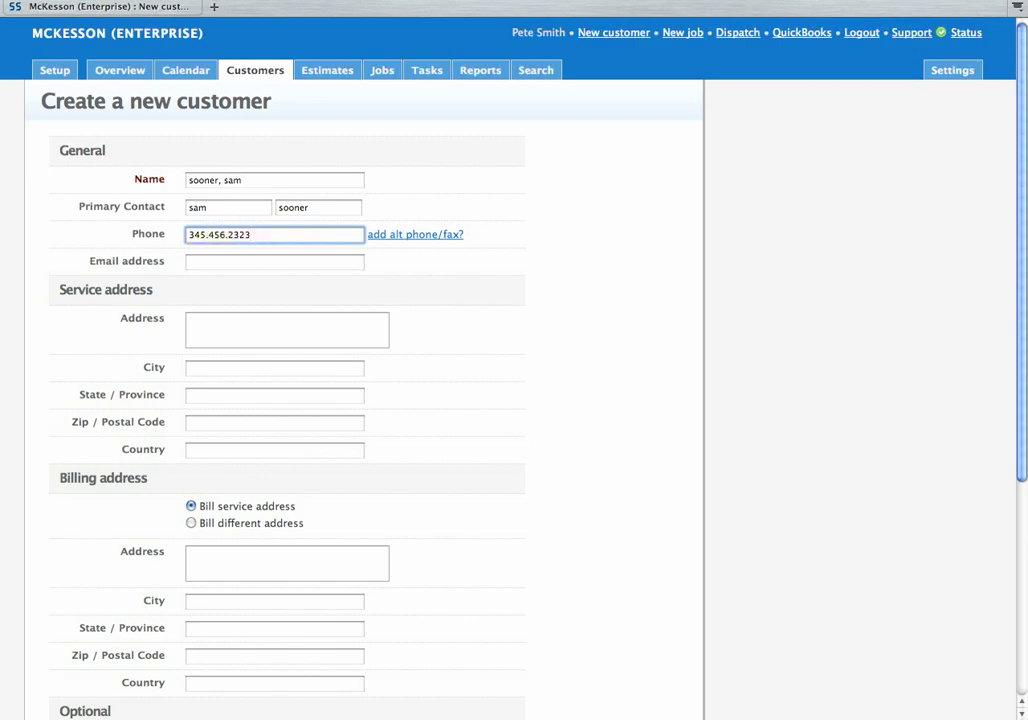
key(Down)
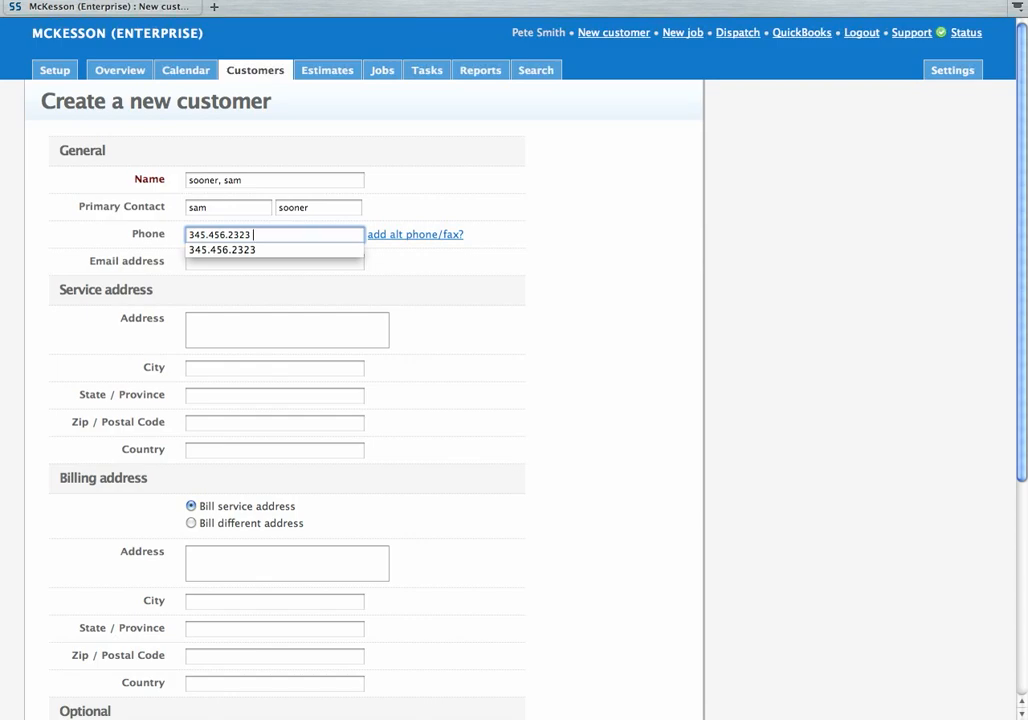
text(home)
key(BackSpace)
key(BackSpace)
key(BackSpace)
key(BackSpace)
key(BackSpace)
text(cell)
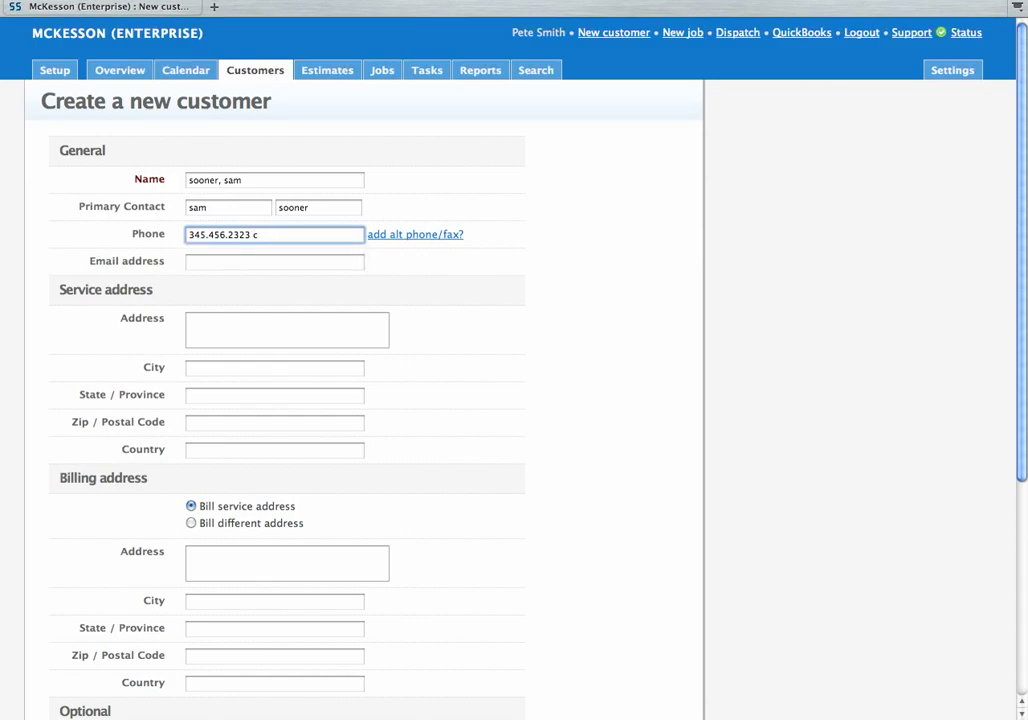
key(BackSpace)
key(BackSpace)
key(BackSpace)
key(BackSpace)
key(BackSpace)
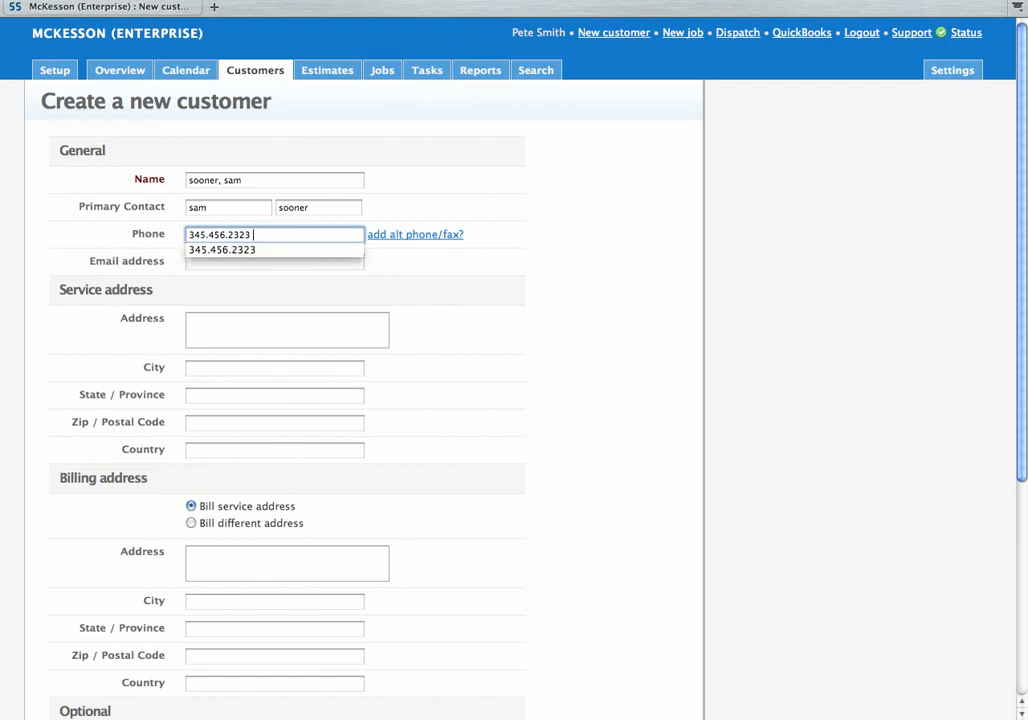
key(Tab)
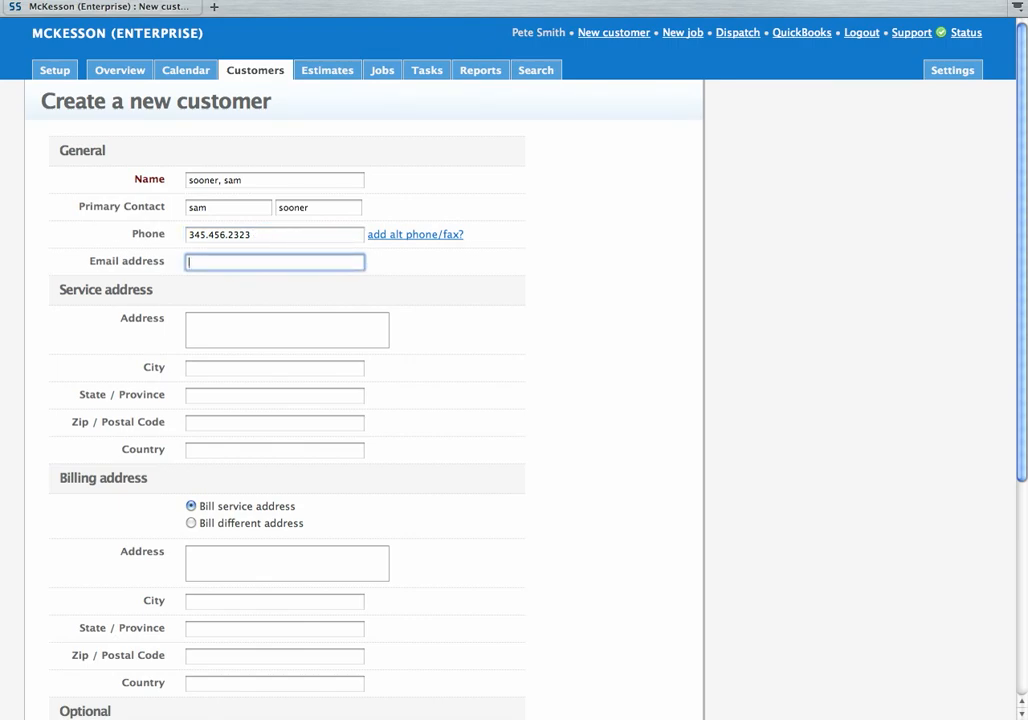
Step: Briefly reveal and hide the alternate phone and fax fields, then accept the suggested e-mail address
key(shift+Tab)
key(Return)
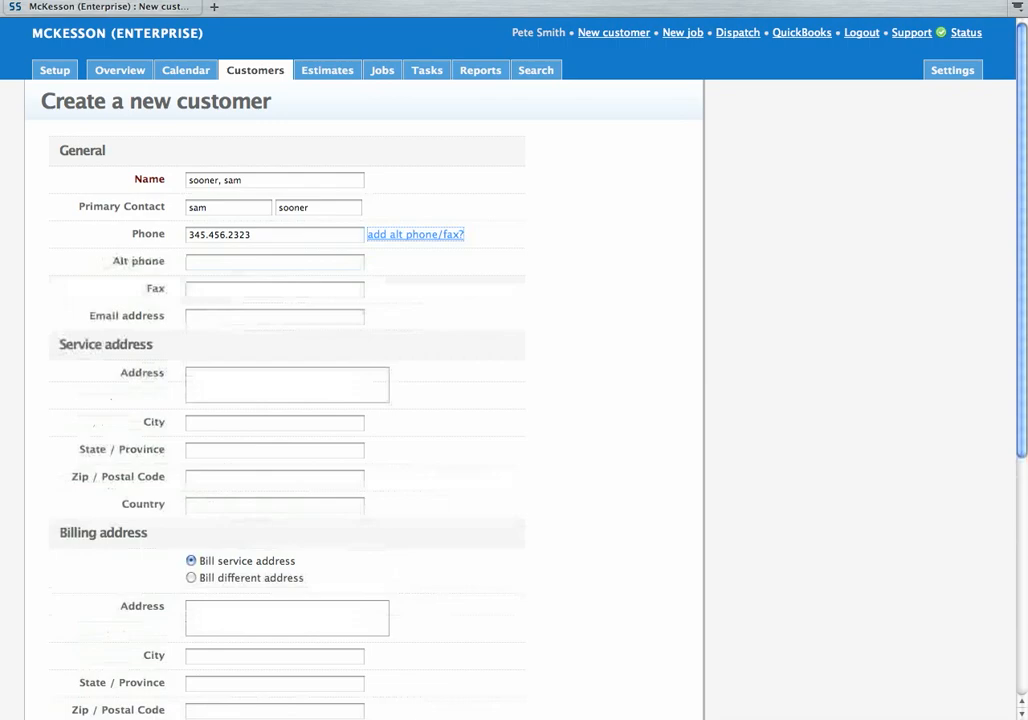
key(Tab)
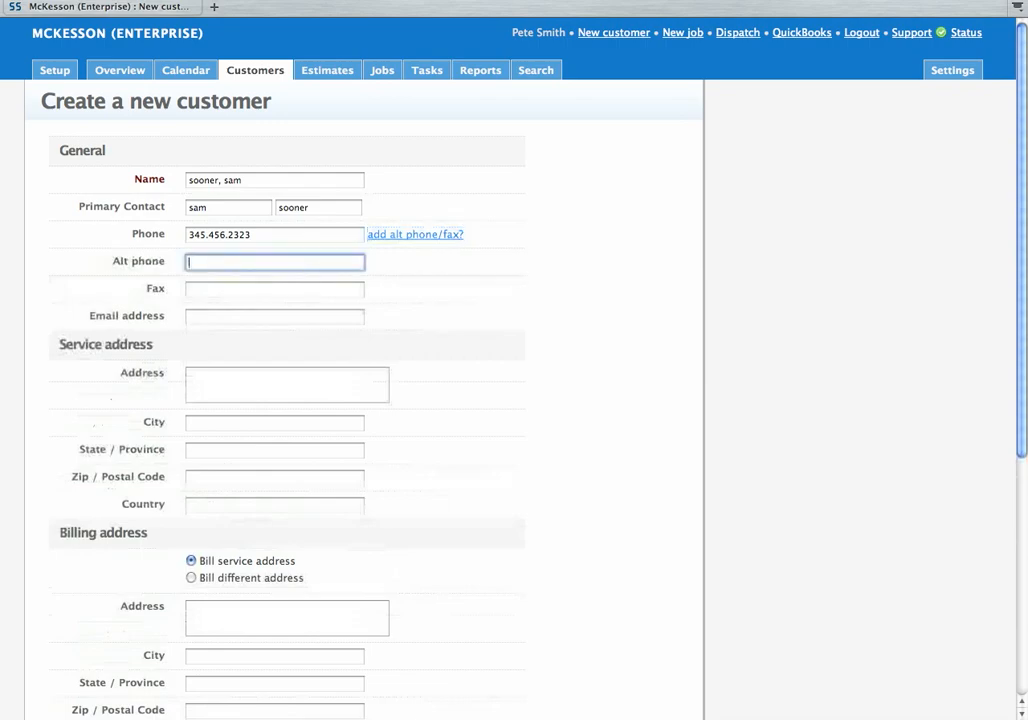
key(shift+Tab)
key(Return)
key(shift+Tab)
key(Tab)
key(Tab)
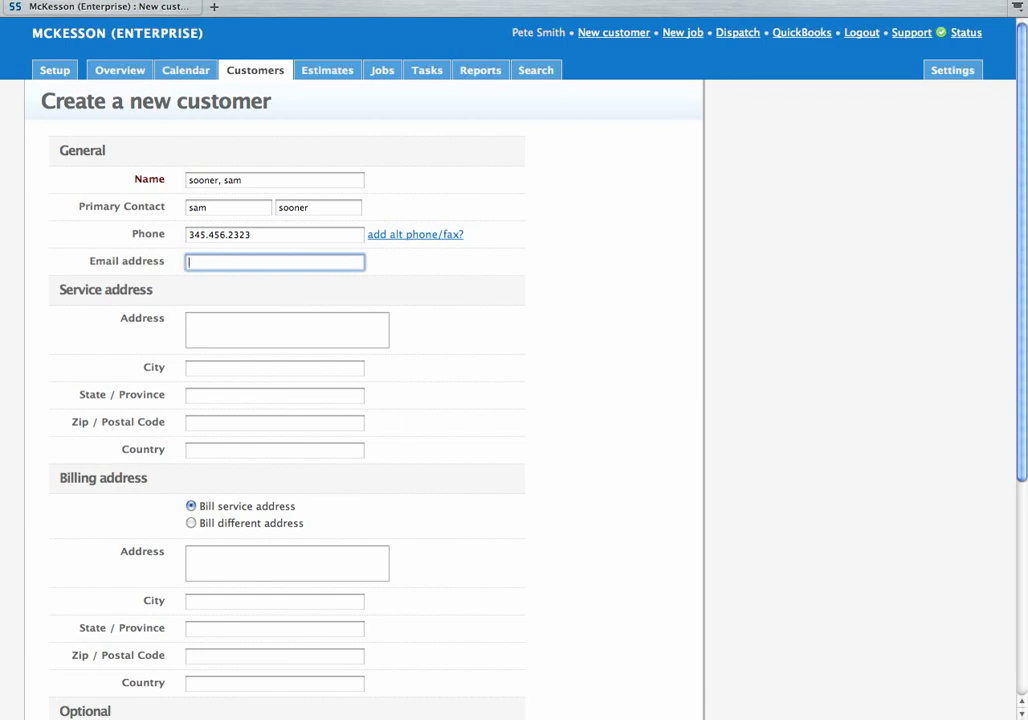
text(sam)
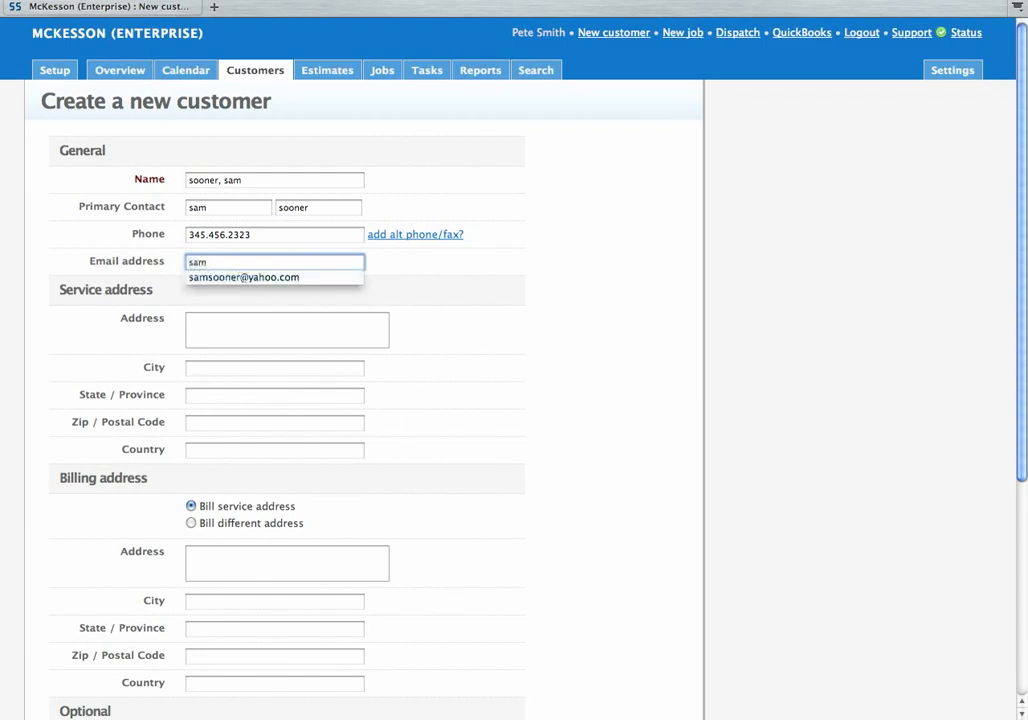
key(Down)
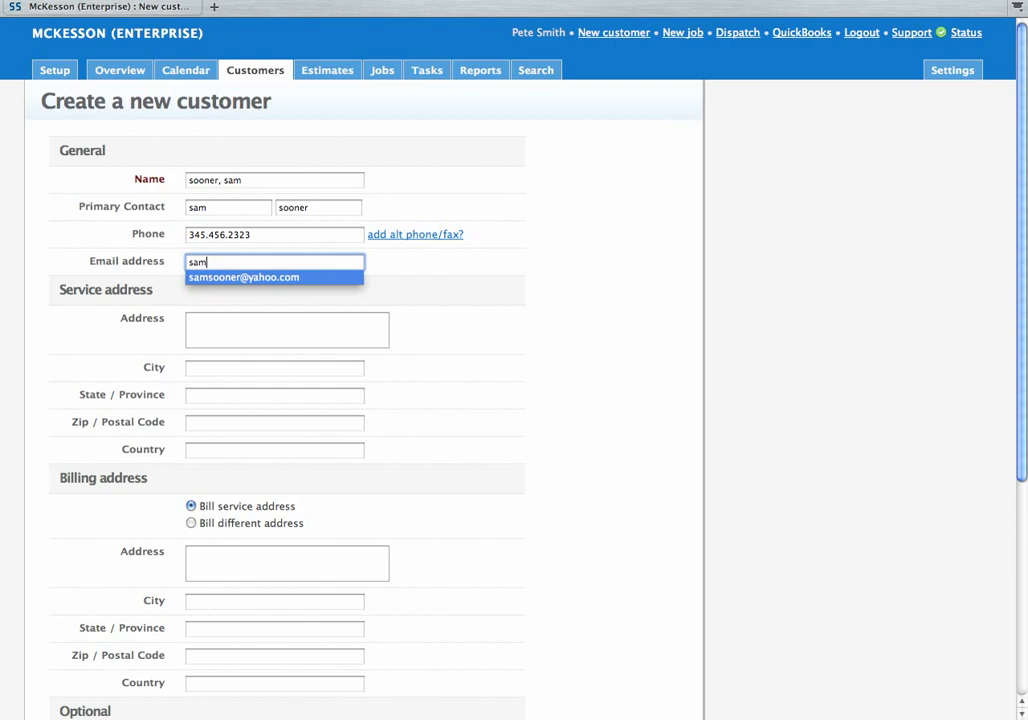
key(Return)
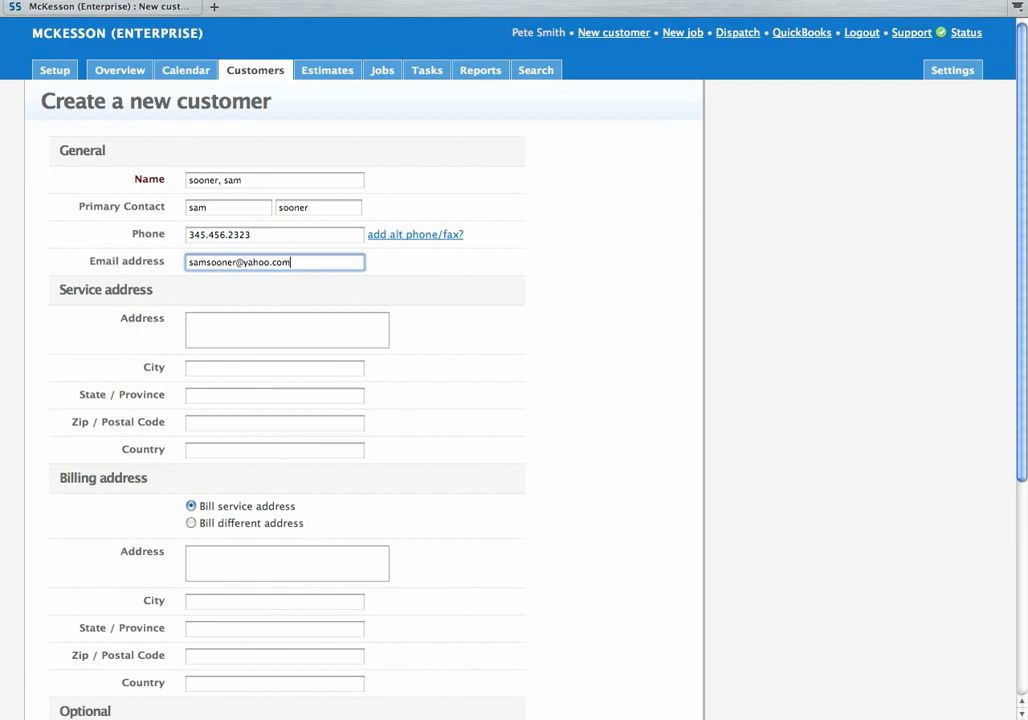
Step: Enter the service street address and pick the first suggested city
key(Tab)
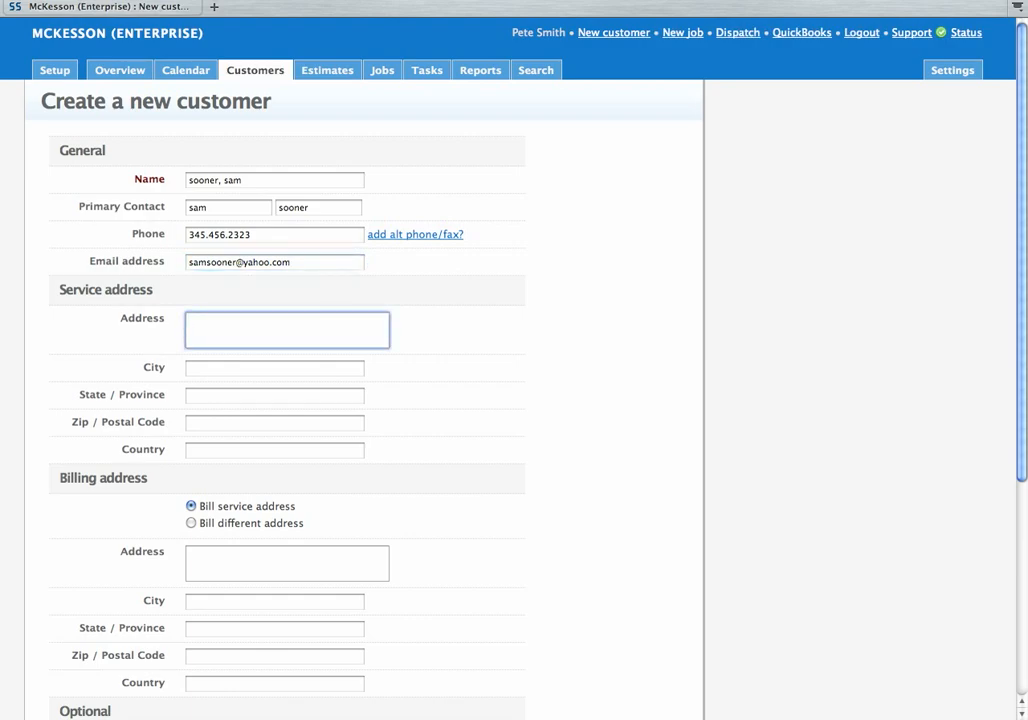
key(Tab)
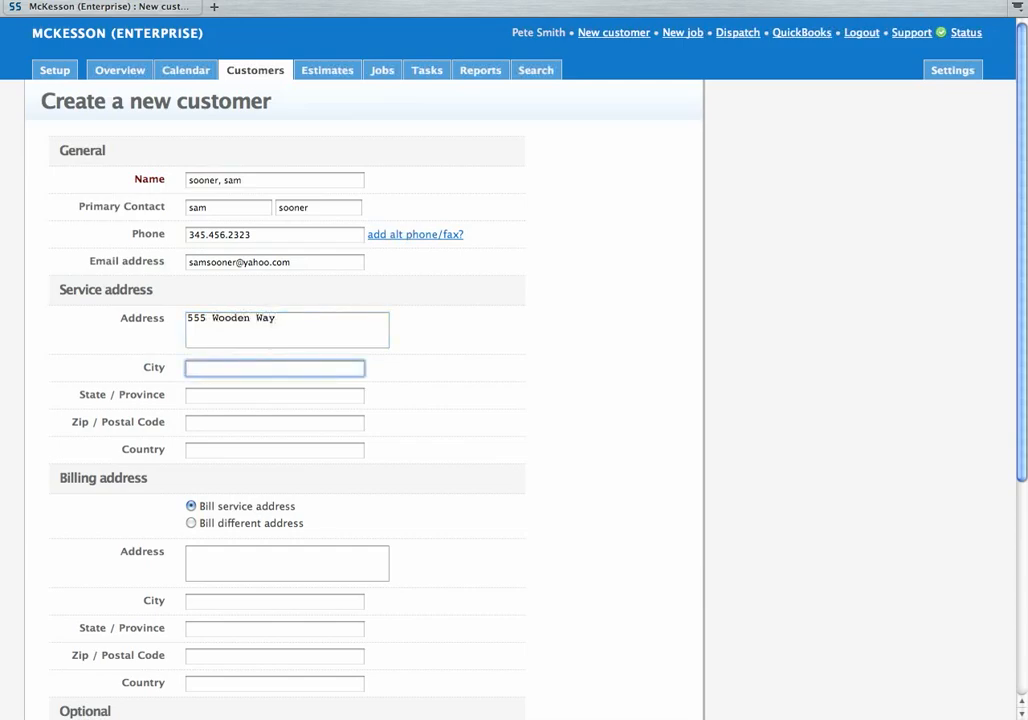
text(S)
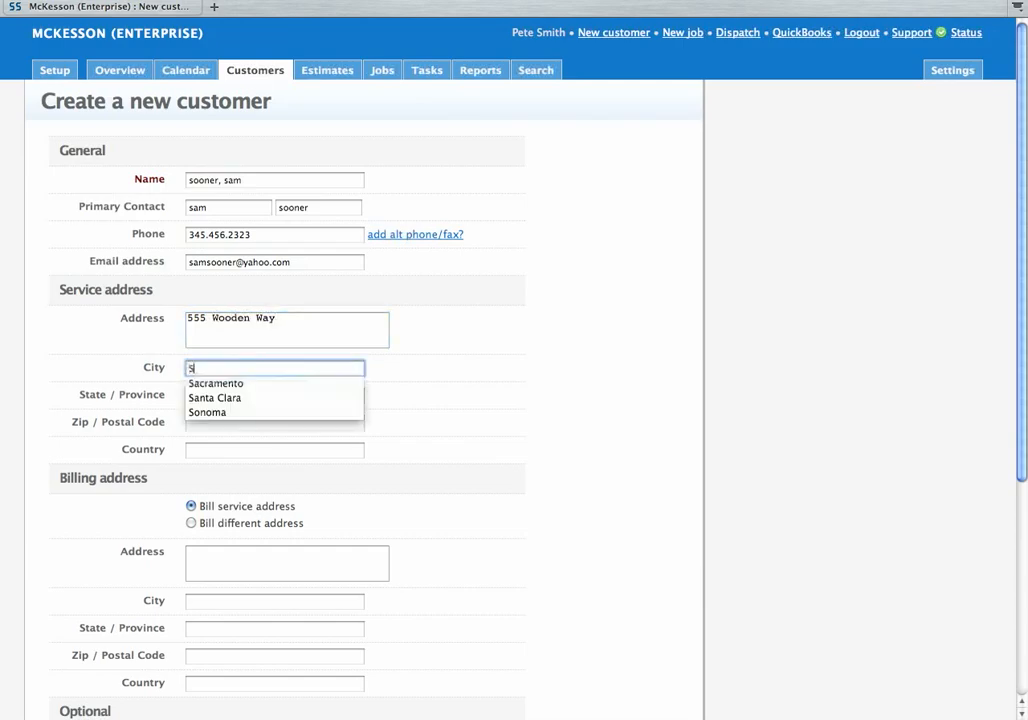
key(BackSpace)
text(S)
key(Down)
key(Tab)
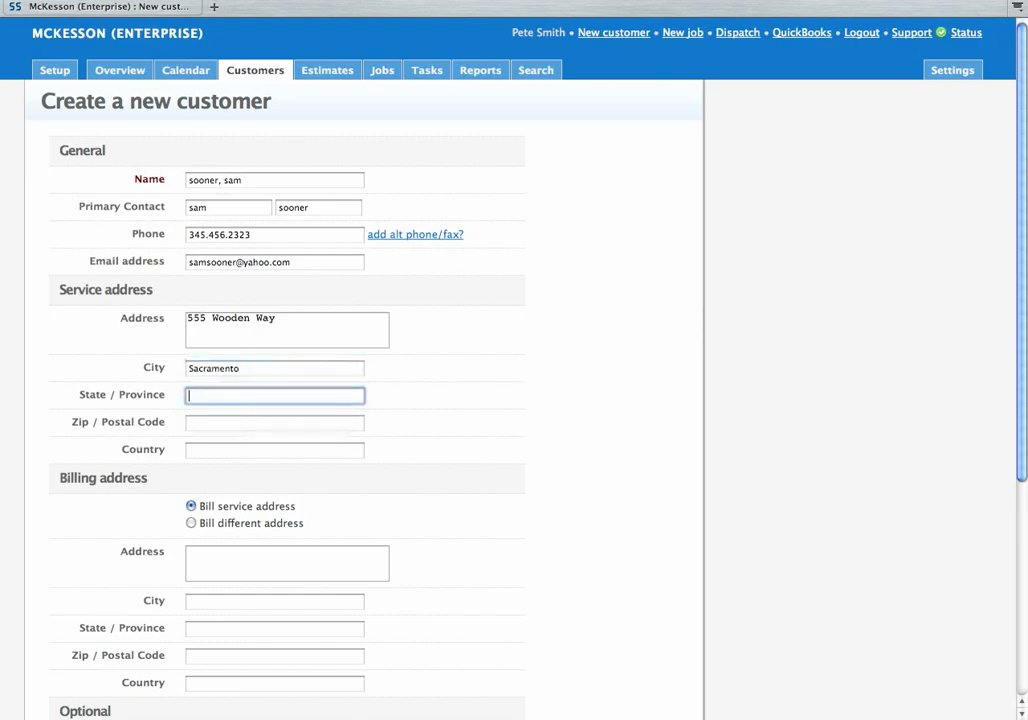
Step: Set state to Ca, accept the suggested zip code, and switch billing to a different address
text(Ca)
key(Tab)
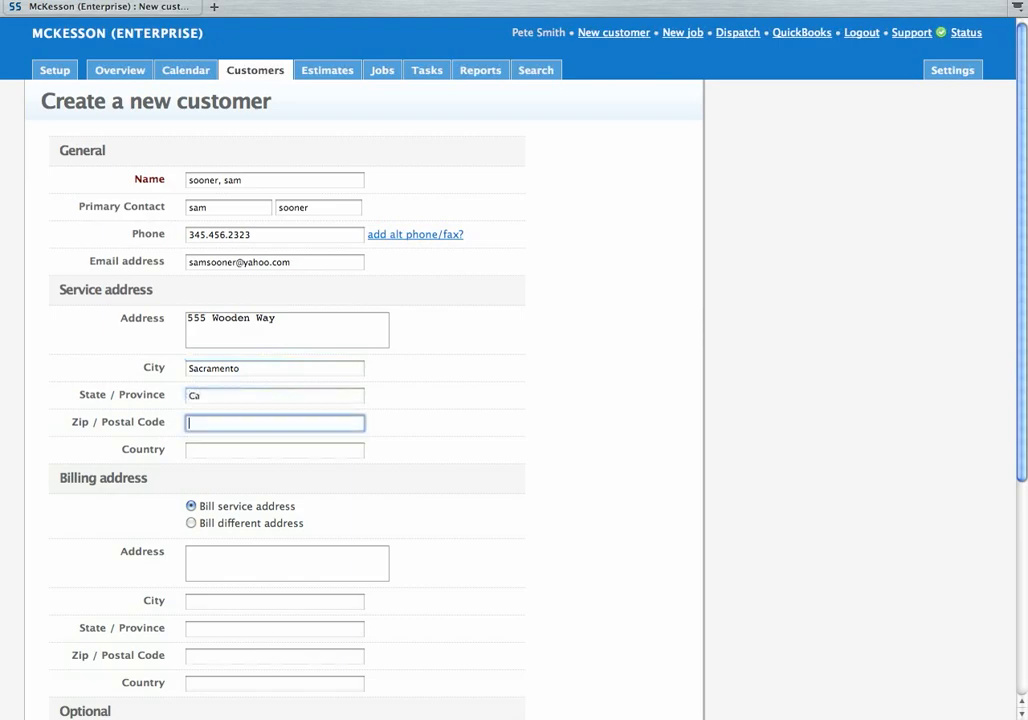
text(9)
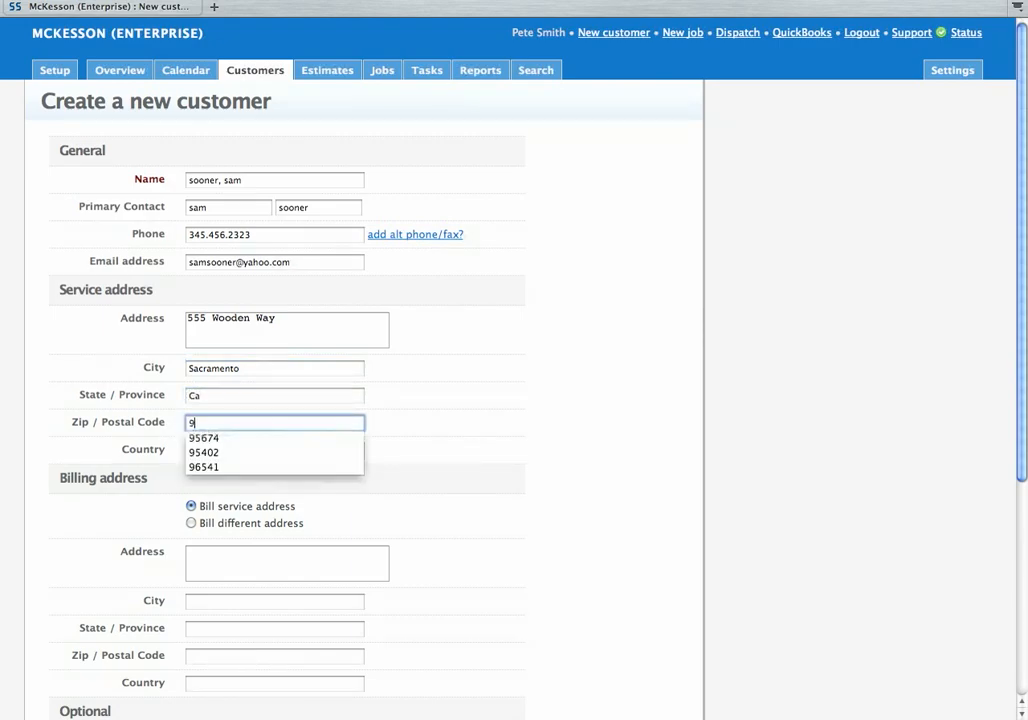
key(Down)
key(Return)
key(Tab)
key(Tab)
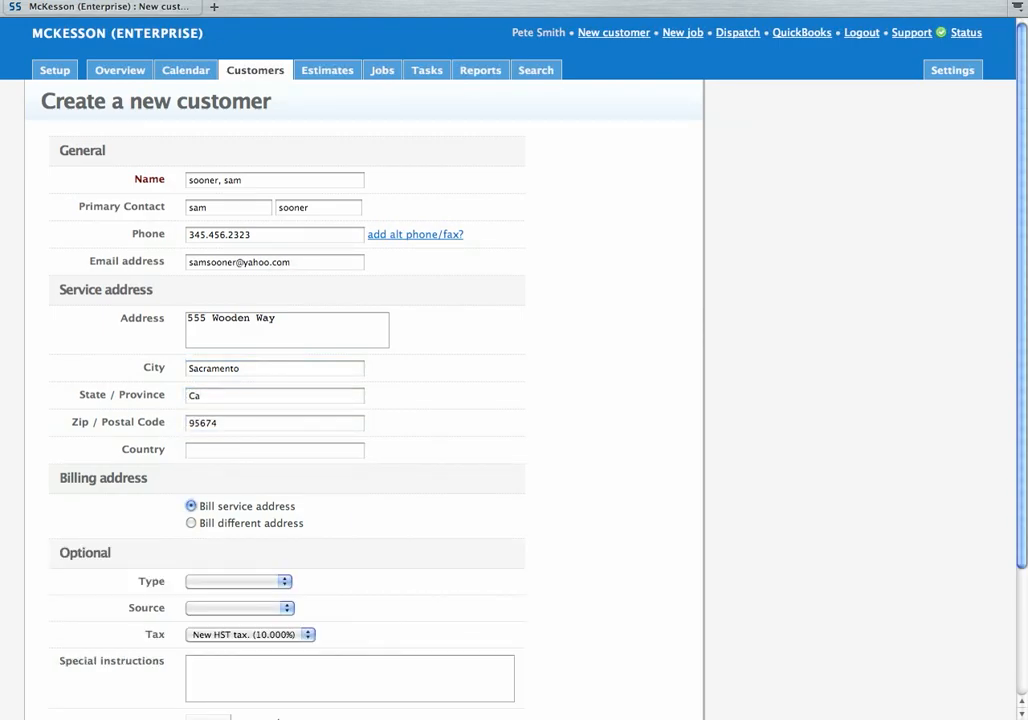
key(Down)
key(Tab)
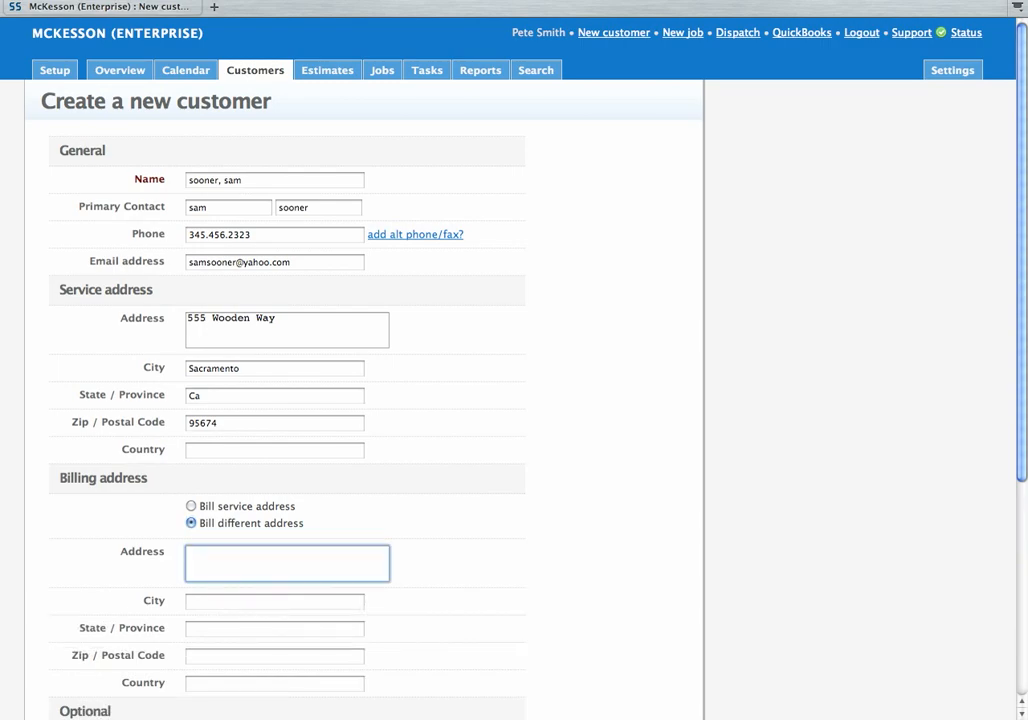
Step: Switch billing back to the service address and set the customer type to Lead
click(191, 506)
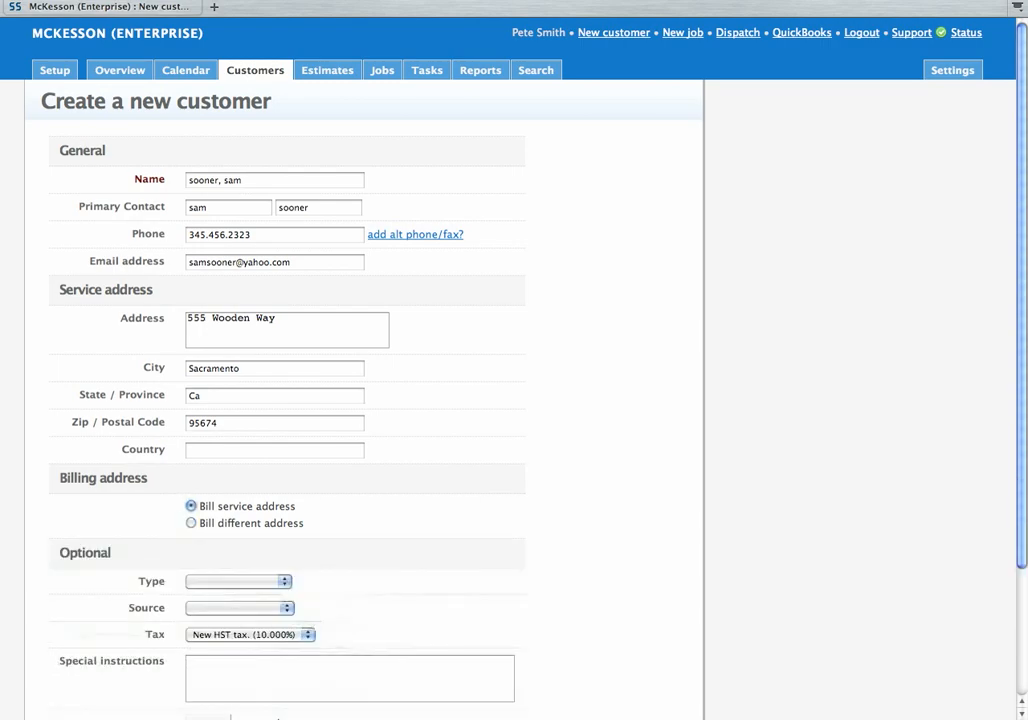
scroll(364, 400, down, 4)
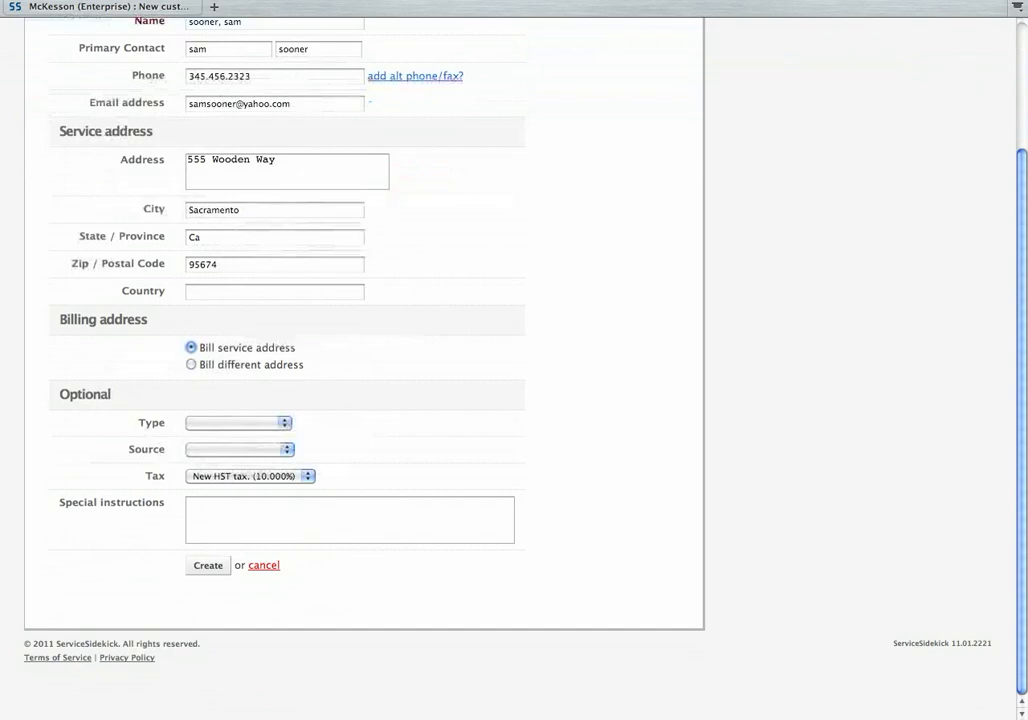
click(239, 423)
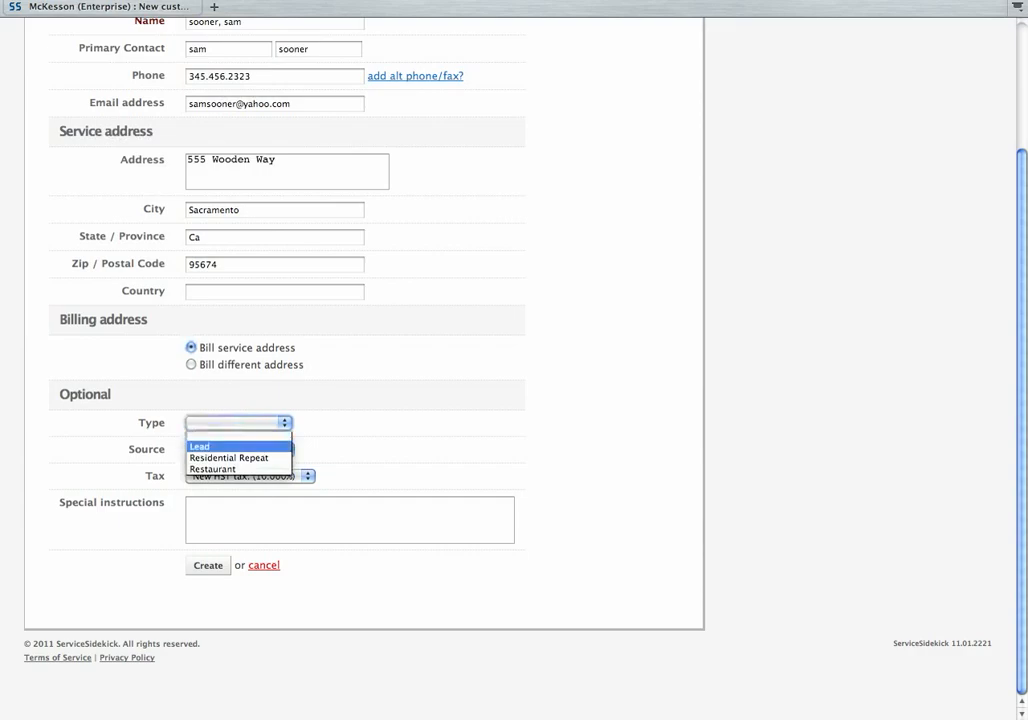
key(Return)
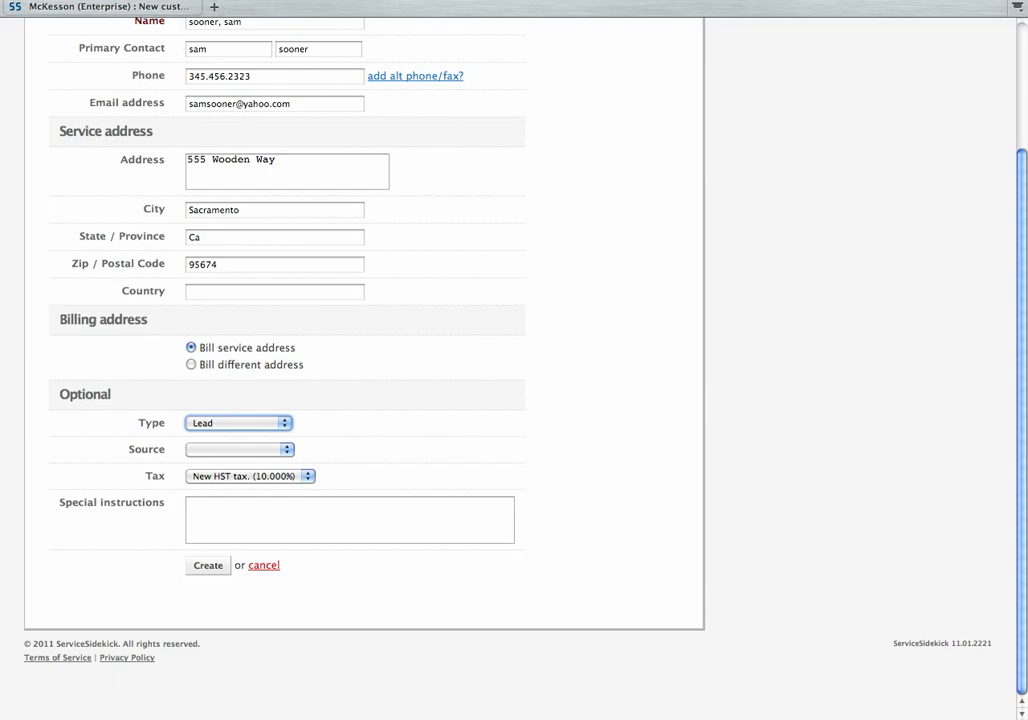
Step: Set the customer source to Referral and the tax to New Tax Rate (5.000%)
click(241, 450)
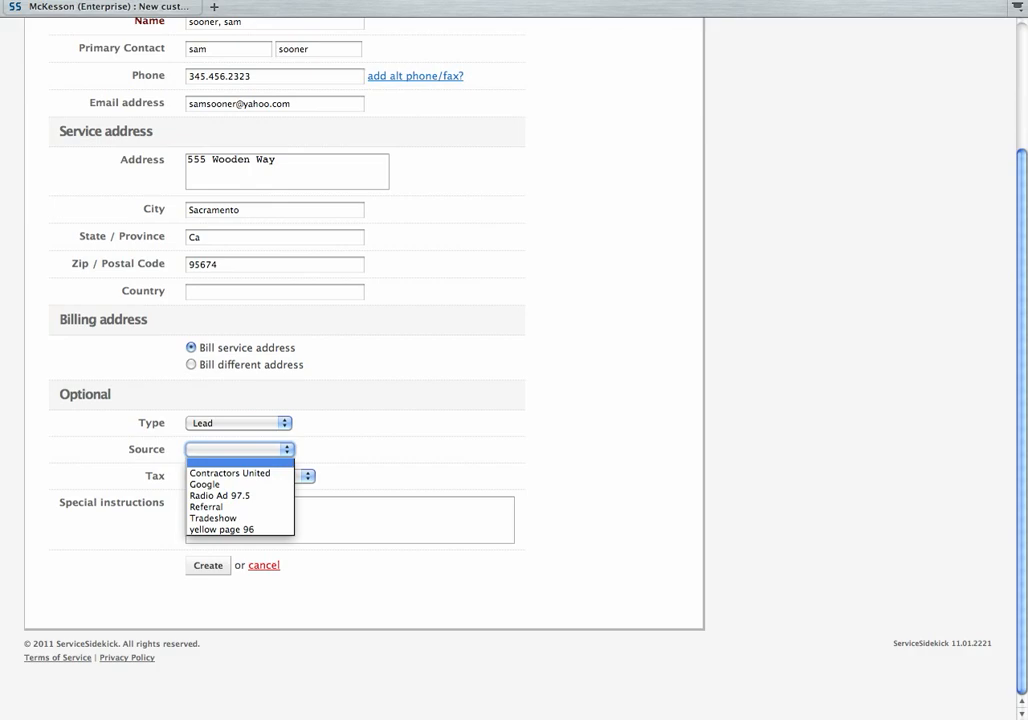
click(238, 507)
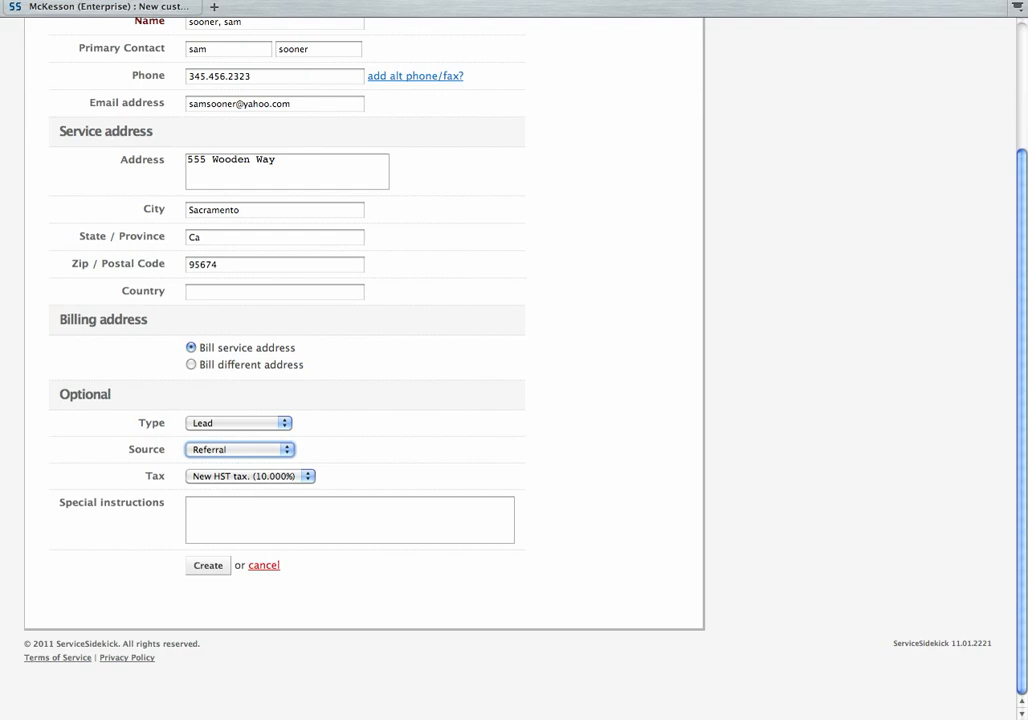
click(251, 476)
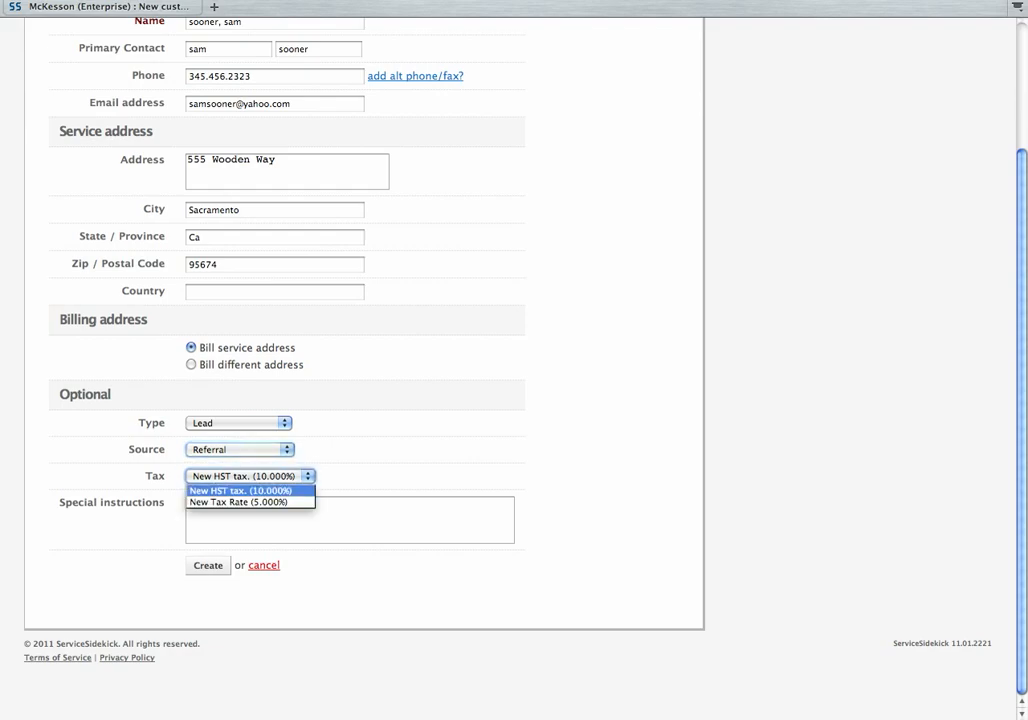
click(240, 502)
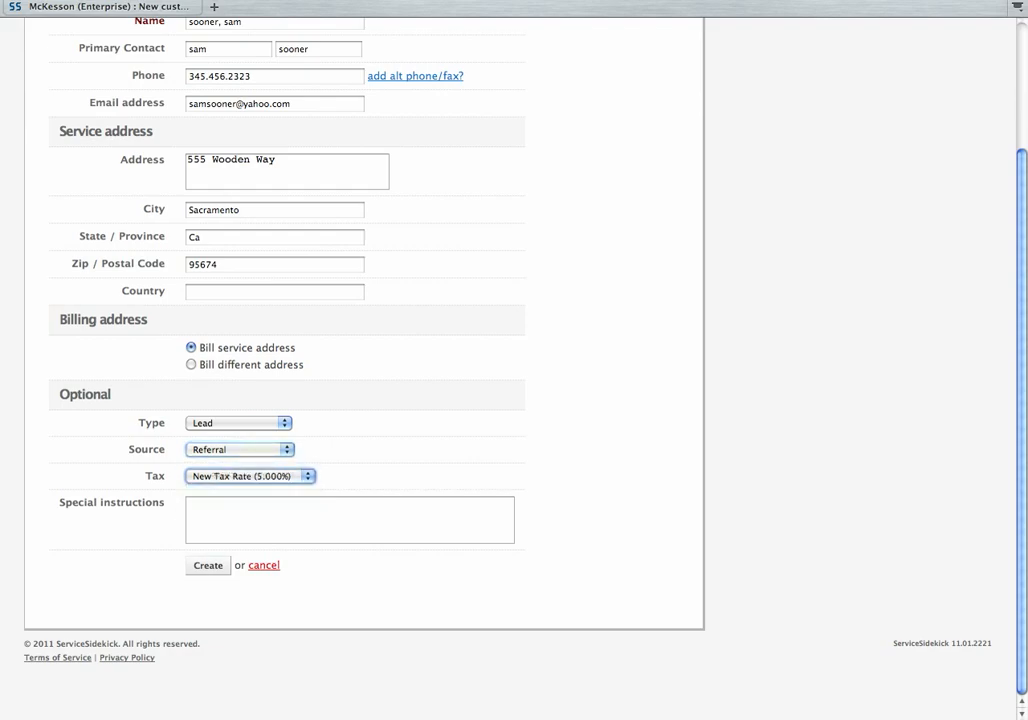
Step: Enter special instructions with the gate code, 'Watch for dog', and 'always pull a PO before work'
key(Tab)
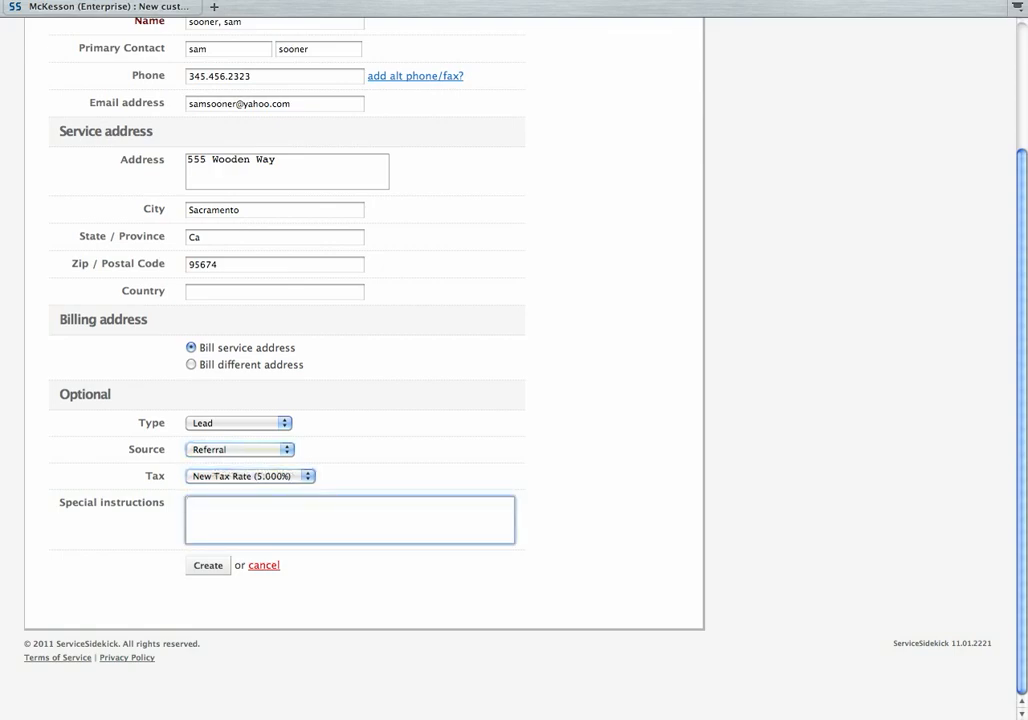
text(Gate codes 12)
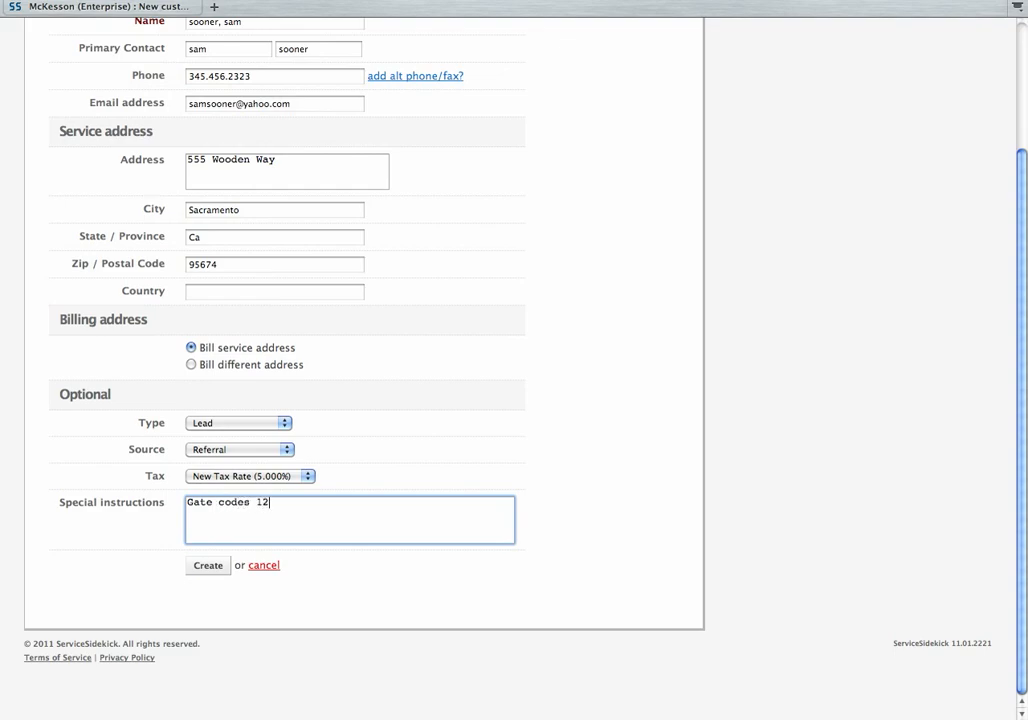
text(333 Watch for dog, and alw)
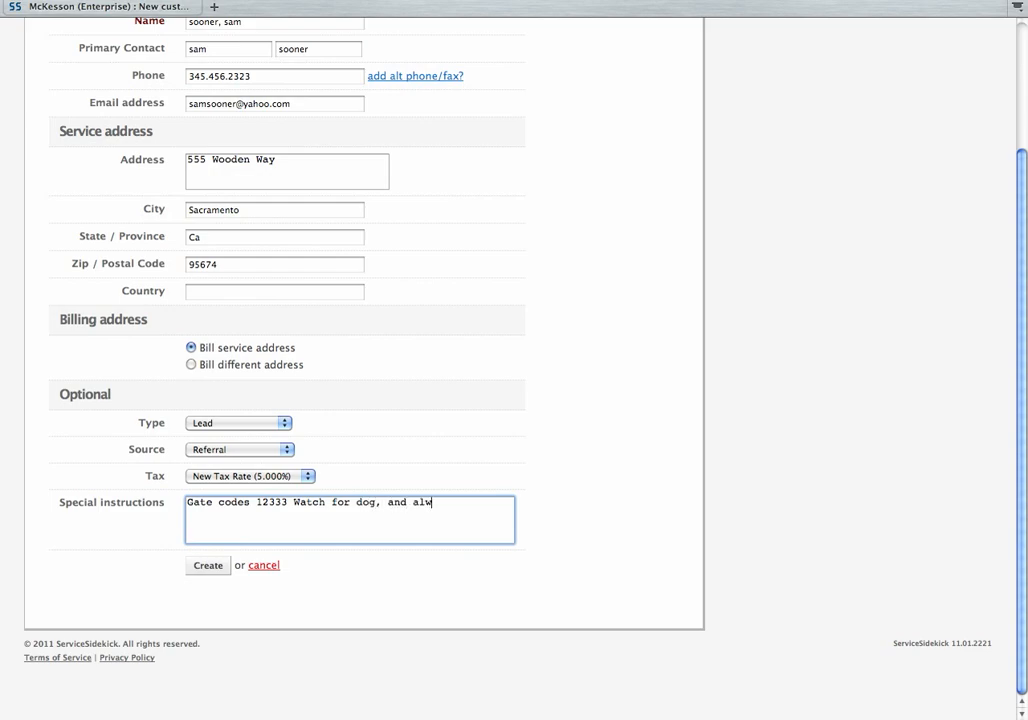
text(ays pull a PO before work)
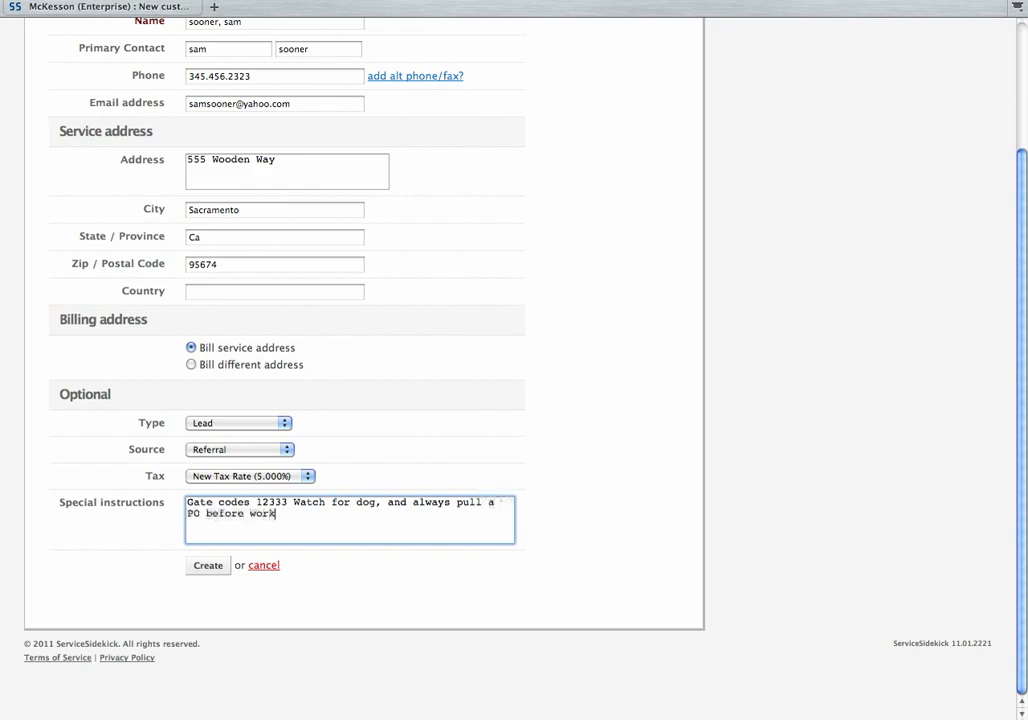